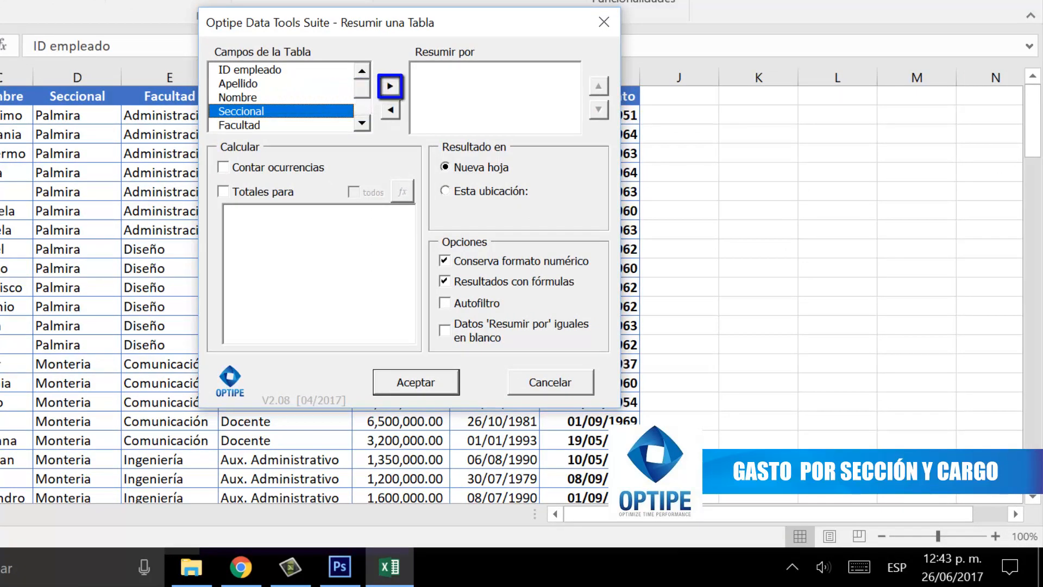
# Add Seccional to the Resumir por fields of the table summary.
pyautogui.click(390, 87)
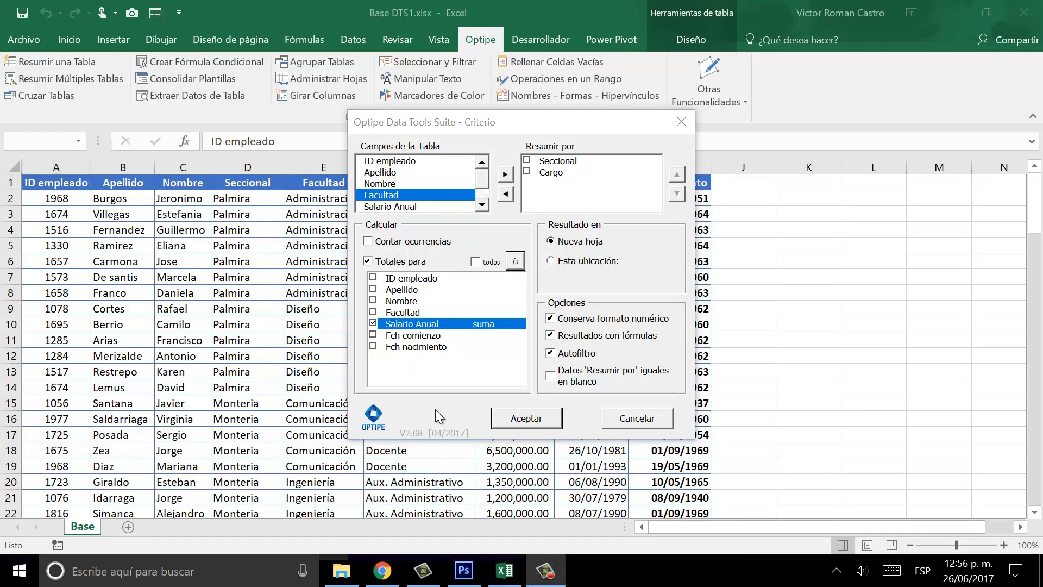
# Generate the Salario Anual summary on a new sheet and scroll to its 338,050,000.00 total.
pyautogui.click(519, 418)
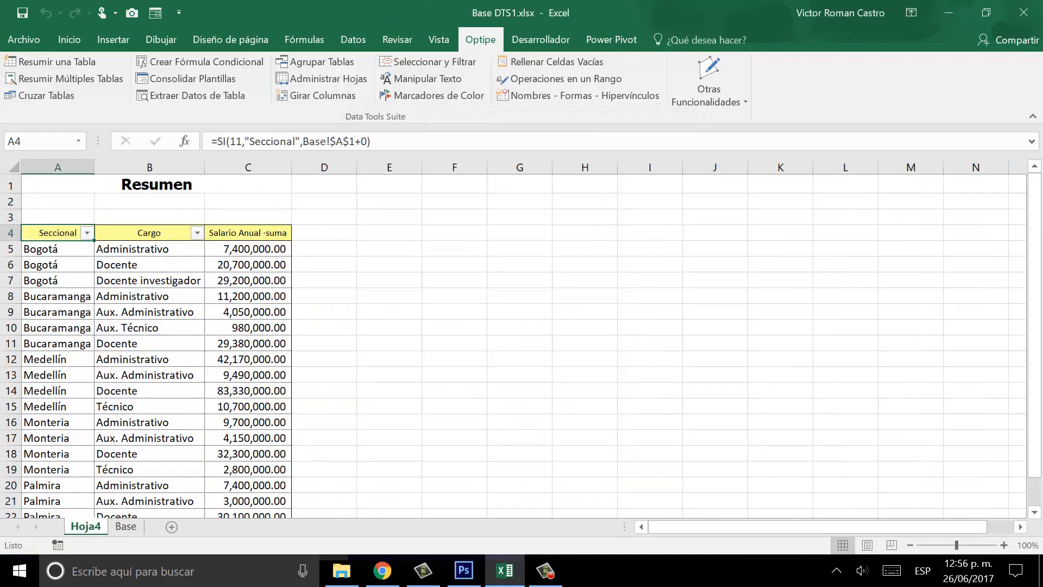
pyautogui.click(1035, 512)
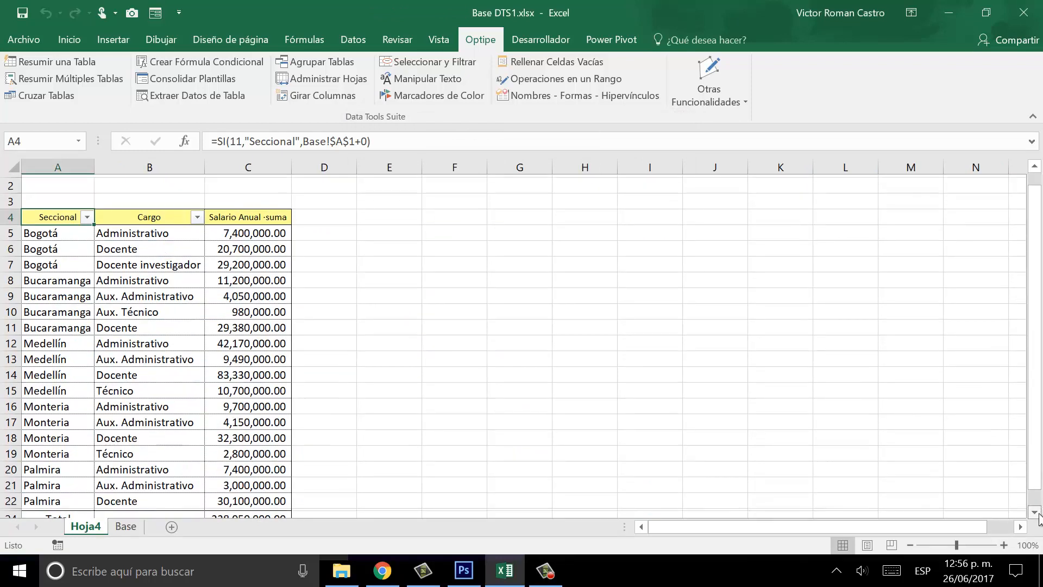
pyautogui.click(1035, 512)
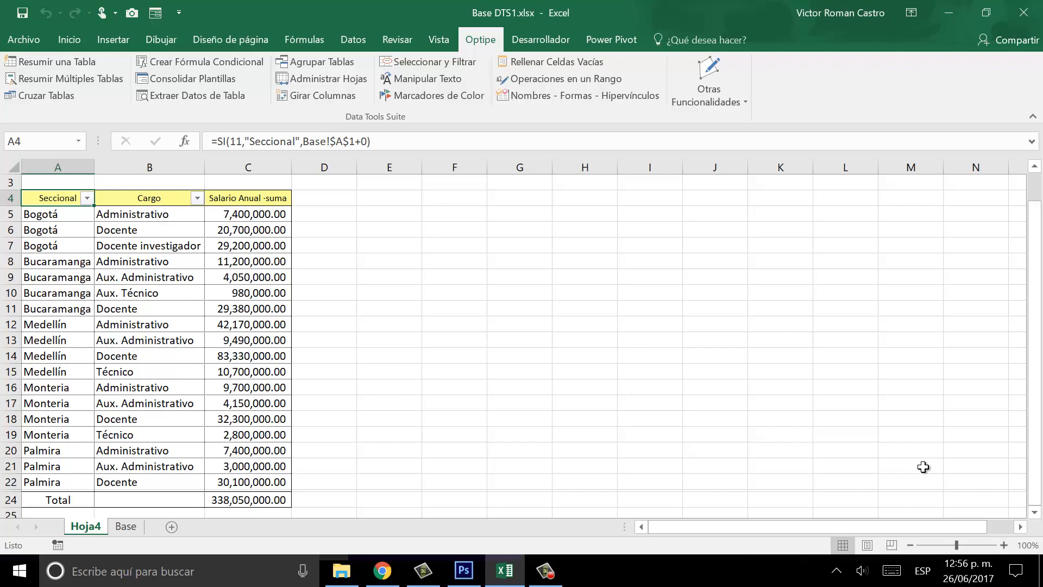
# Rename the Hoja4 summary sheet to Hoja1.
pyautogui.doubleClick(94, 528)
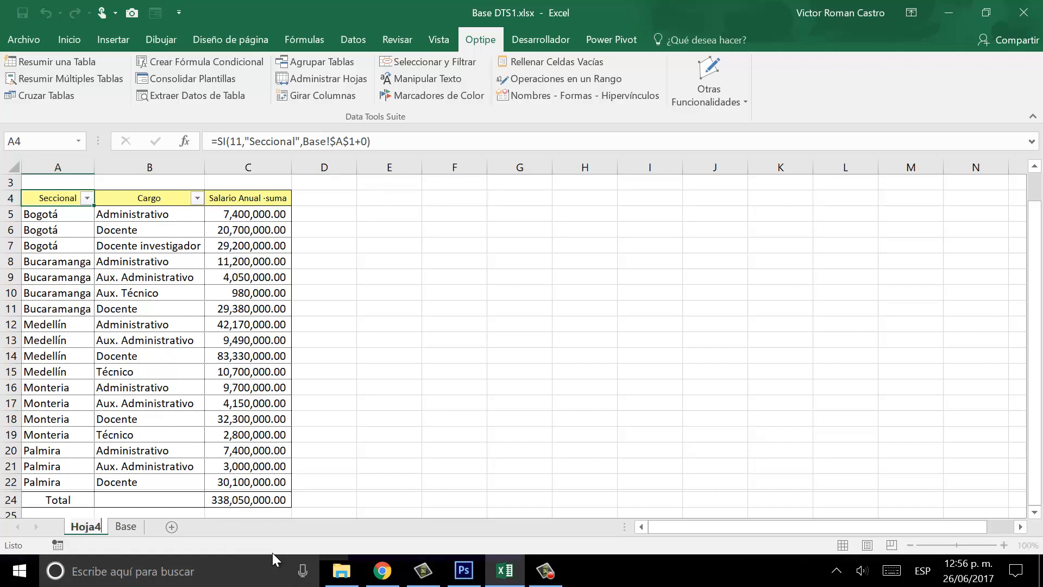
pyautogui.press('BackSpace')
pyautogui.write('1')
pyautogui.press('Return')
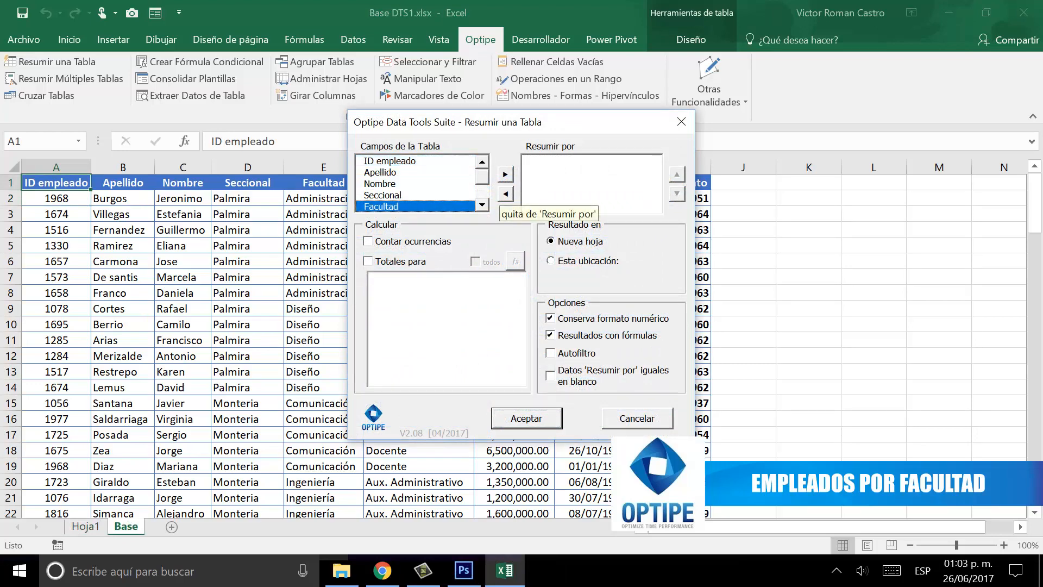
# Add Facultad to the Resumir por fields for the employee count.
pyautogui.click(505, 174)
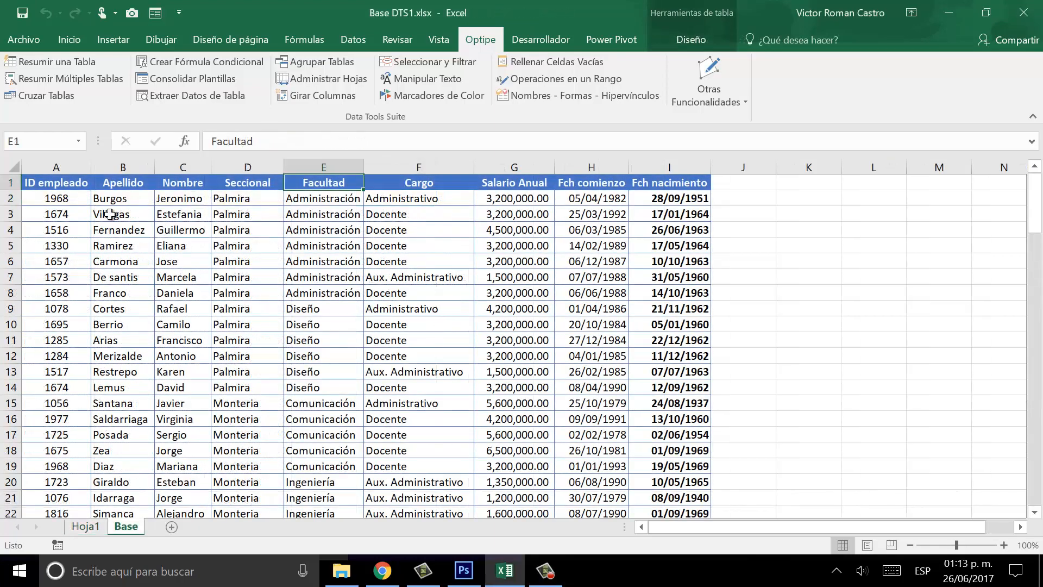
# Select and copy the entire employee table on the Base sheet.
pyautogui.click(55, 198)
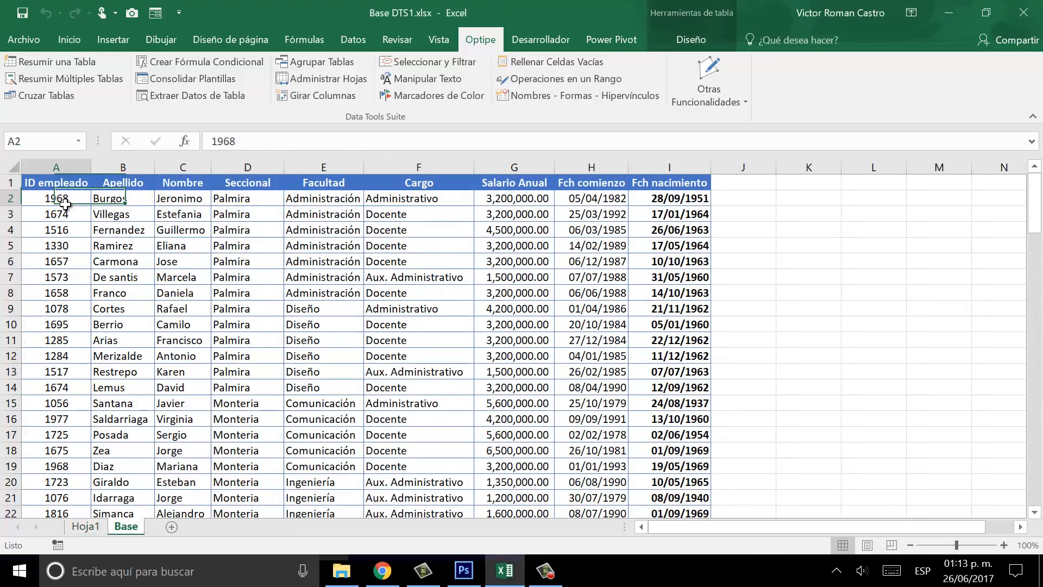
pyautogui.hotkey('shift', 'Down')
pyautogui.hotkey('shift', 'Down')
pyautogui.hotkey('shift', 'Down')
pyautogui.hotkey('shift', 'Down')
pyautogui.hotkey('shift', 'Down')
pyautogui.hotkey('shift', 'Down')
pyautogui.hotkey('shift', 'Down')
pyautogui.hotkey('shift', 'Down')
pyautogui.hotkey('shift', 'Down')
pyautogui.hotkey('shift', 'Down')
pyautogui.hotkey('shift', 'Down')
pyautogui.hotkey('shift', 'Down')
pyautogui.hotkey('shift', 'Down')
pyautogui.hotkey('shift', 'Down')
pyautogui.hotkey('shift', 'Down')
pyautogui.hotkey('shift', 'Down')
pyautogui.hotkey('shift', 'Down')
pyautogui.hotkey('shift', 'Down')
pyautogui.hotkey('shift', 'Down')
pyautogui.hotkey('shift', 'Down')
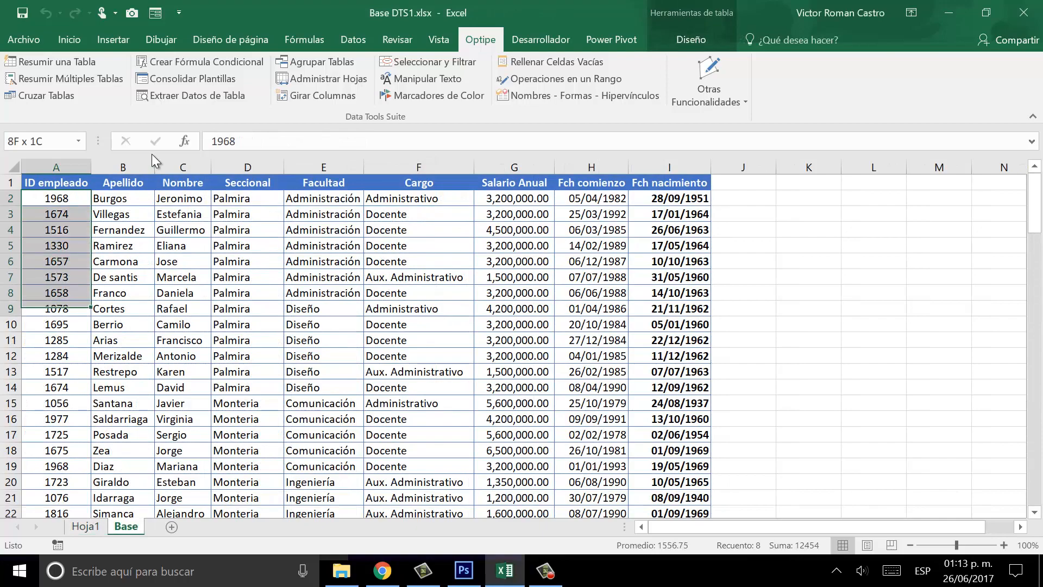
pyautogui.hotkey('shift', 'Down')
pyautogui.hotkey('shift', 'Down')
pyautogui.hotkey('shift', 'Down')
pyautogui.hotkey('shift', 'Down')
pyautogui.hotkey('shift', 'Down')
pyautogui.hotkey('shift', 'Down')
pyautogui.hotkey('shift', 'Down')
pyautogui.hotkey('shift', 'Down')
pyautogui.hotkey('shift', 'Down')
pyautogui.hotkey('shift', 'Down')
pyautogui.hotkey('shift', 'Down')
pyautogui.hotkey('shift', 'Down')
pyautogui.hotkey('shift', 'Down')
pyautogui.hotkey('shift', 'Down')
pyautogui.hotkey('shift', 'Down')
pyautogui.hotkey('shift', 'Down')
pyautogui.hotkey('shift', 'Down')
pyautogui.hotkey('shift', 'Down')
pyautogui.hotkey('shift', 'Down')
pyautogui.hotkey('shift', 'Down')
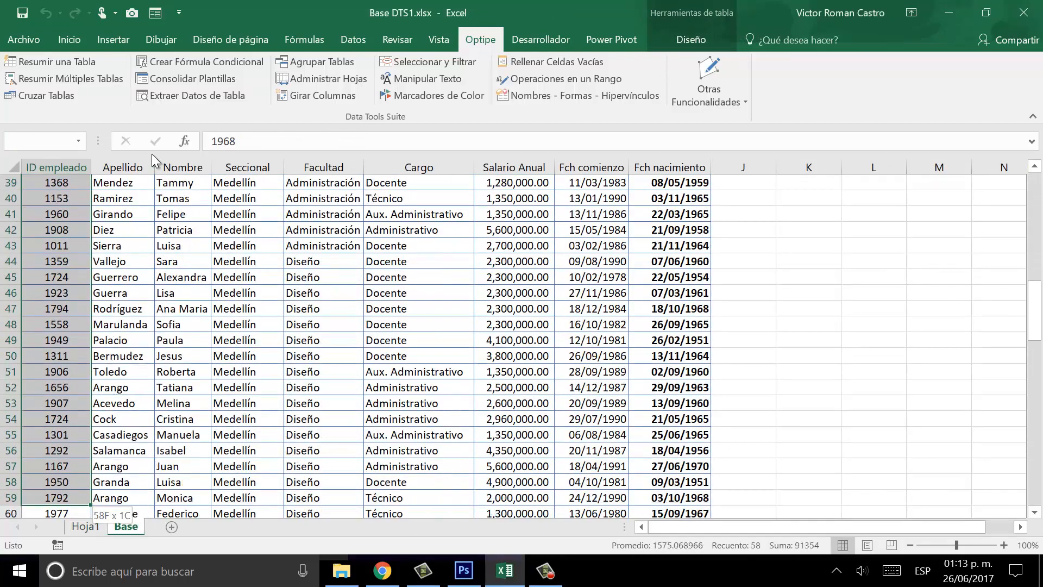
pyautogui.hotkey('shift', 'Down')
pyautogui.hotkey('shift', 'Down')
pyautogui.hotkey('shift', 'Down')
pyautogui.hotkey('shift', 'Down')
pyautogui.hotkey('shift', 'Down')
pyautogui.hotkey('shift', 'Down')
pyautogui.hotkey('shift', 'Down')
pyautogui.hotkey('shift', 'Down')
pyautogui.hotkey('shift', 'Down')
pyautogui.hotkey('shift', 'Down')
pyautogui.hotkey('shift', 'Down')
pyautogui.hotkey('shift', 'Down')
pyautogui.hotkey('shift', 'Down')
pyautogui.hotkey('shift', 'Down')
pyautogui.hotkey('shift', 'Down')
pyautogui.hotkey('shift', 'Down')
pyautogui.hotkey('shift', 'Down')
pyautogui.hotkey('shift', 'Down')
pyautogui.hotkey('shift', 'Down')
pyautogui.hotkey('shift', 'Down')
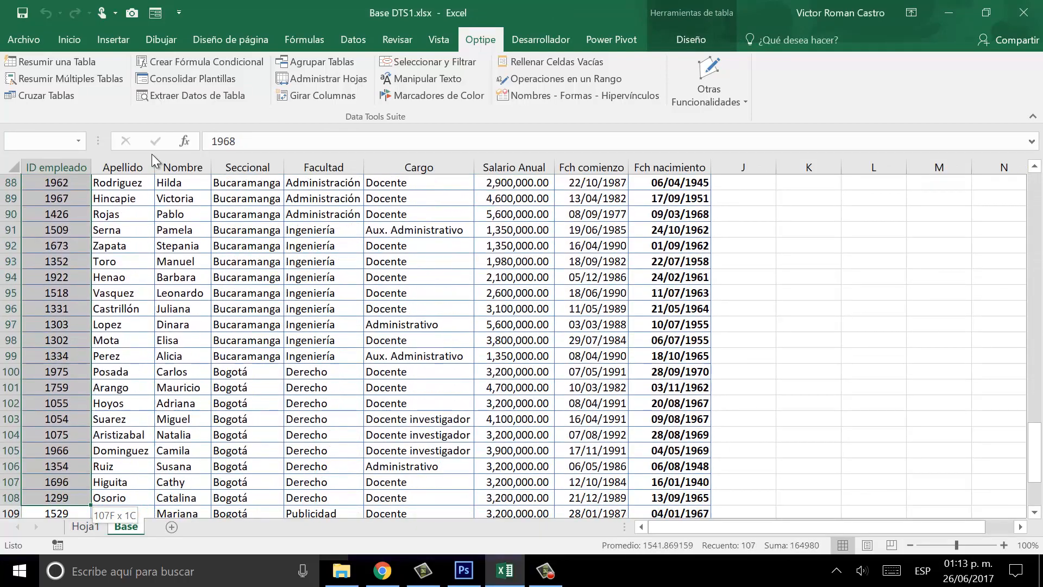
pyautogui.hotkey('shift', 'Up')
pyautogui.hotkey('shift', 'Up')
pyautogui.hotkey('shift', 'Up')
pyautogui.hotkey('shift', 'Up')
pyautogui.hotkey('shift', 'Up')
pyautogui.hotkey('shift', 'Up')
pyautogui.hotkey('shift', 'Up')
pyautogui.hotkey('shift', 'Up')
pyautogui.hotkey('shift', 'Up')
pyautogui.hotkey('shift', 'Up')
pyautogui.hotkey('shift', 'Up')
pyautogui.hotkey('shift', 'Up')
pyautogui.hotkey('shift', 'Right')
pyautogui.hotkey('shift', 'Right')
pyautogui.hotkey('shift', 'Right')
pyautogui.hotkey('shift', 'Right')
pyautogui.hotkey('shift', 'Right')
pyautogui.hotkey('shift', 'Right')
pyautogui.hotkey('shift', 'Right')
pyautogui.hotkey('shift', 'Right')
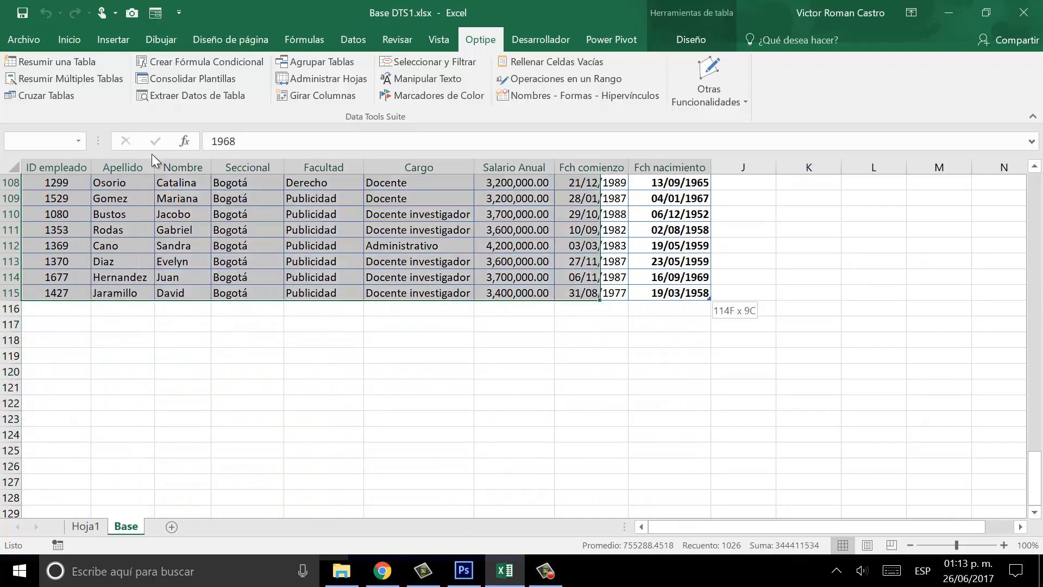
pyautogui.hotkey('ctrl', 'c')
# Paste the copied records below the table, extending it to row 229.
pyautogui.press('Down')
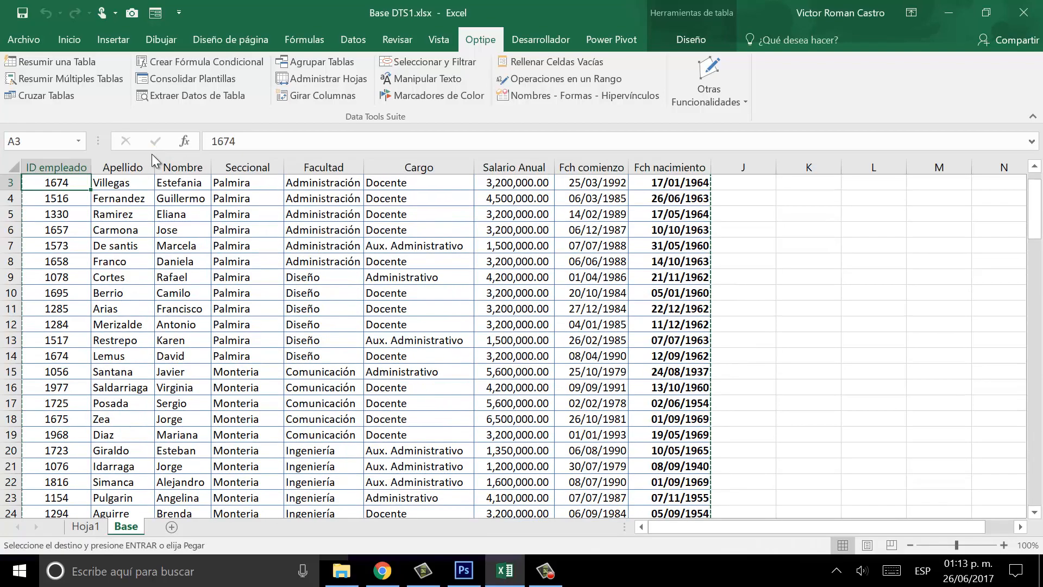
pyautogui.hotkey('ctrl', 'Down')
pyautogui.press('Down')
pyautogui.hotkey('ctrl', 'v')
pyautogui.hotkey('ctrl', 'Down')
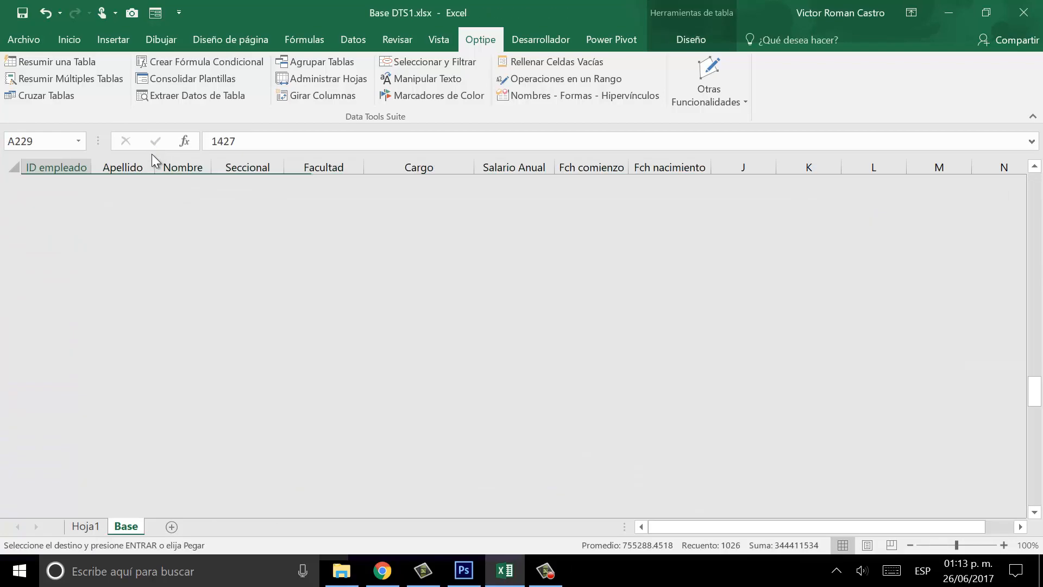
pyautogui.hotkey('ctrl', 'Up')
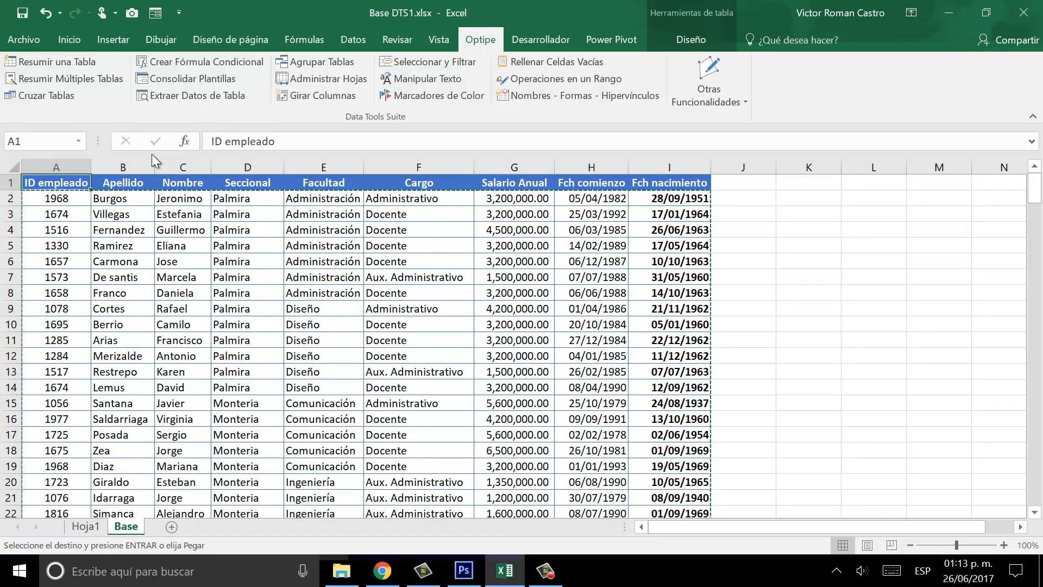
# View Hoja1's updated summaries: 676,100,000.00 total salary and 228 employees.
pyautogui.click(90, 528)
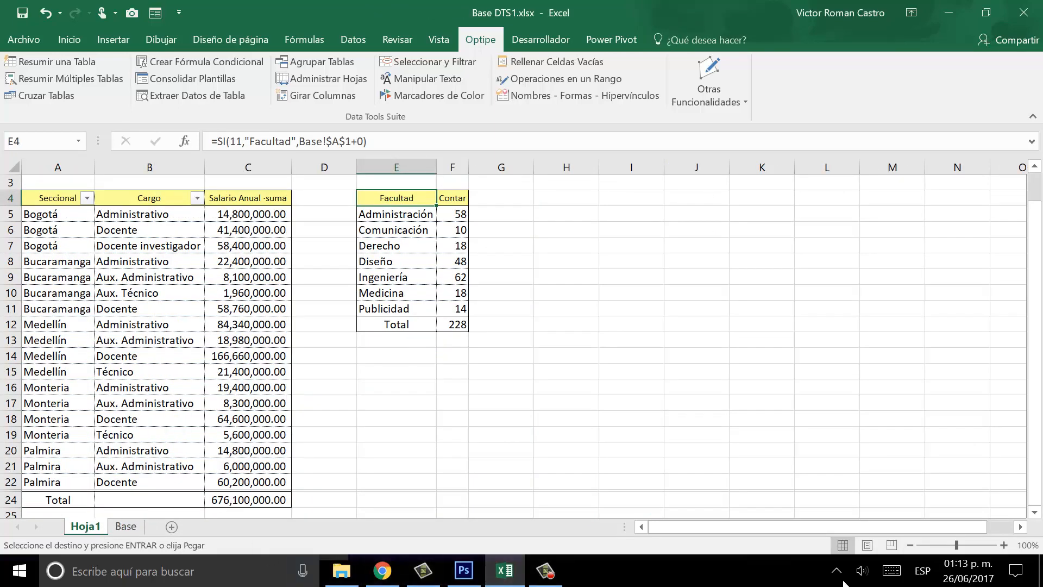